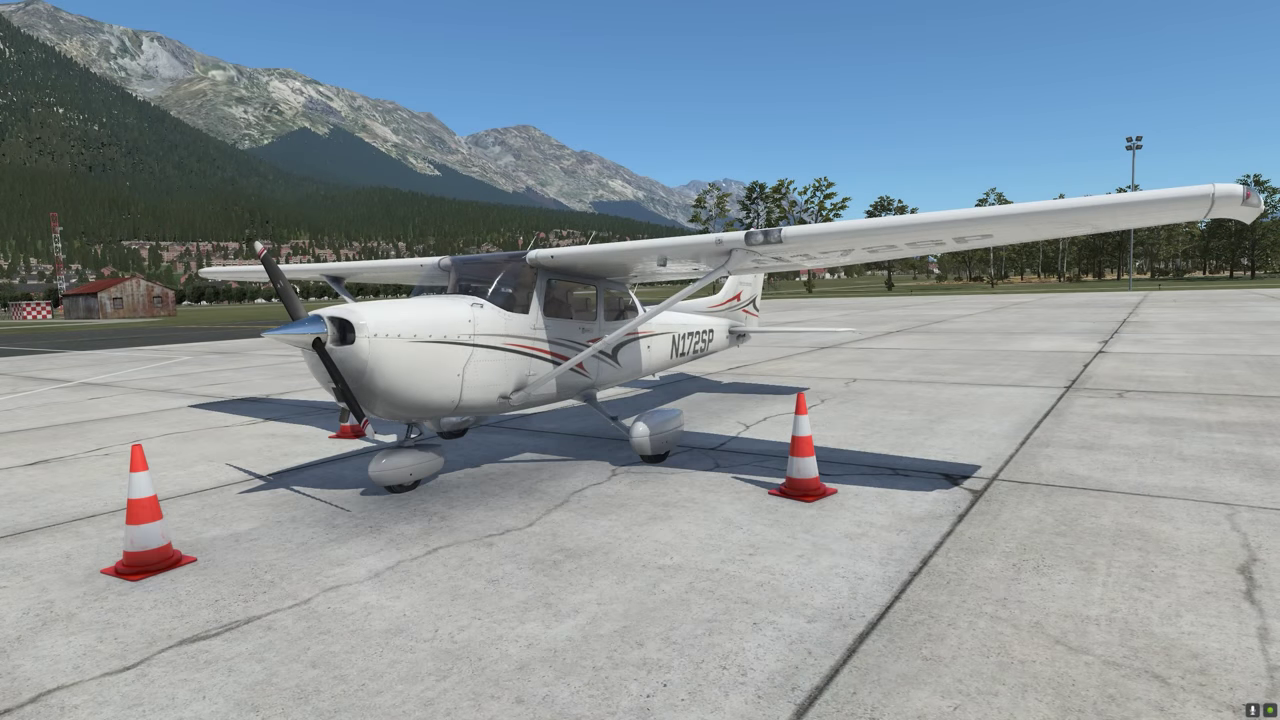
- Open the Graphics settings page from the gear icon at the top right
{"action": "mouse_move", "coordinate": [1133, 10]}
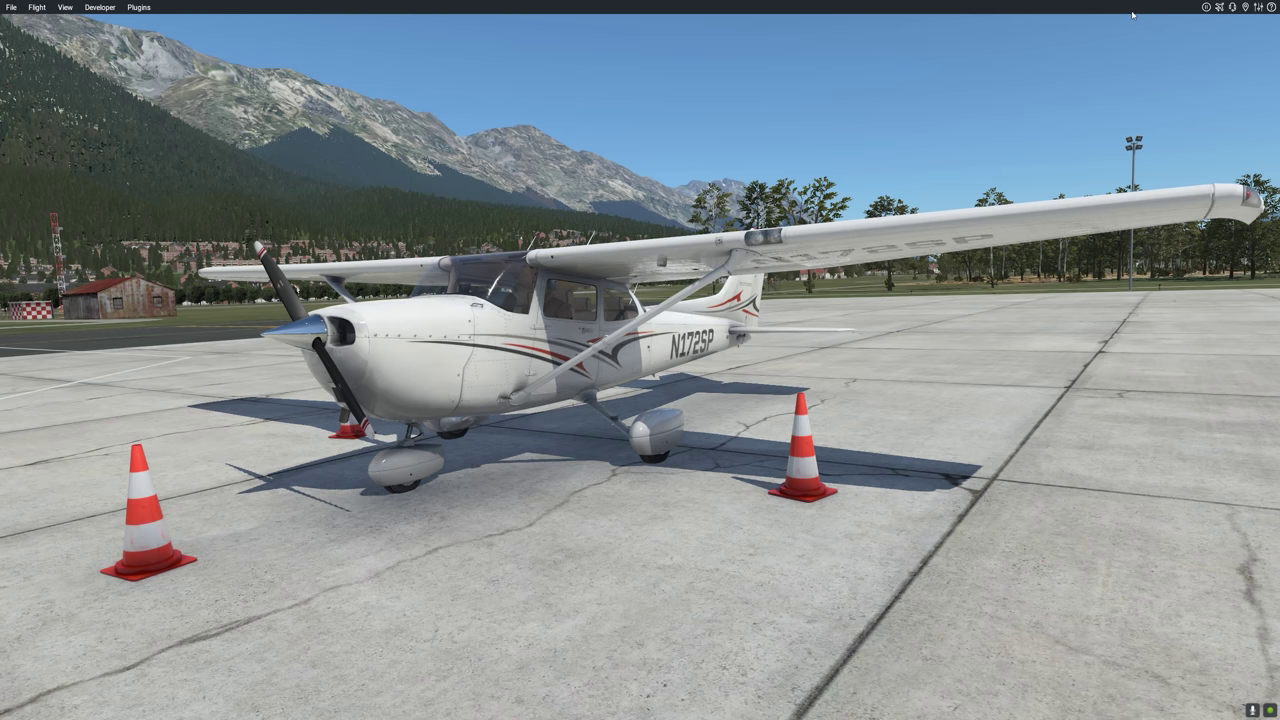
{"action": "left_click", "coordinate": [1258, 8]}
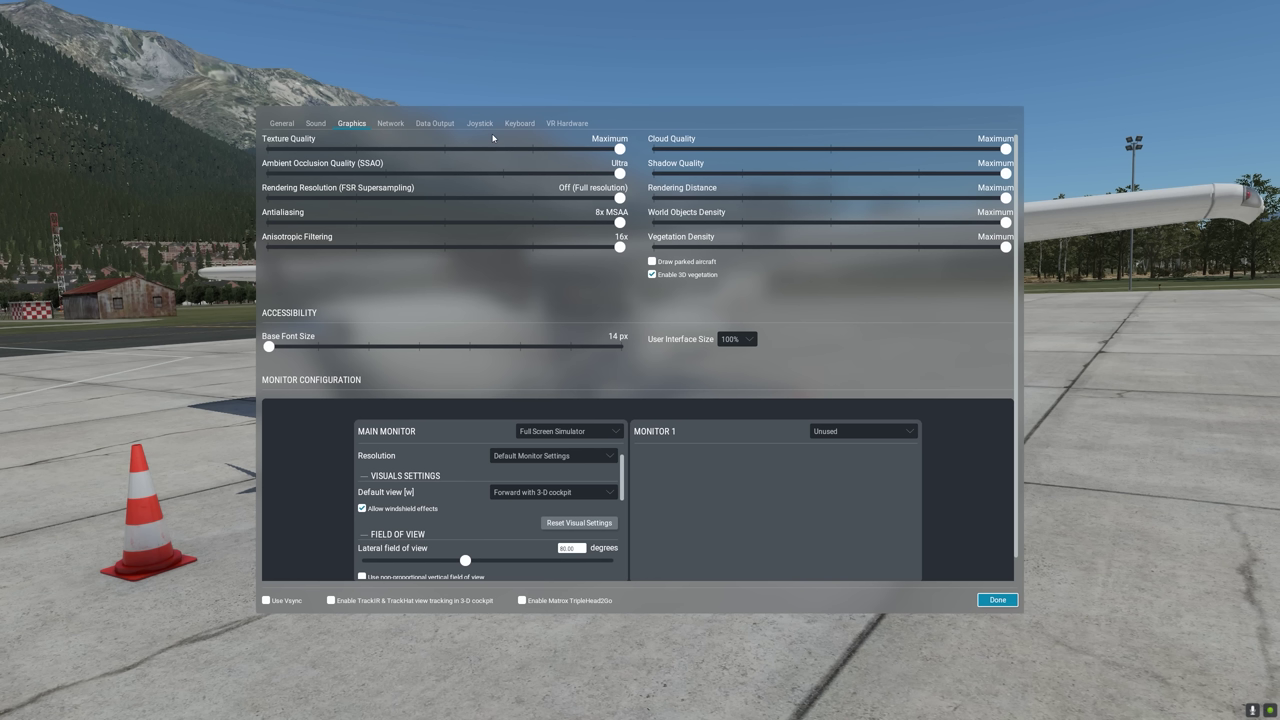
- Trial lower Texture Quality and SSAO, restore Texture Quality to Maximum, then close Settings
{"action": "left_click_drag", "start_coordinate": [620, 148], "coordinate": [444, 150]}
{"action": "left_click_drag", "start_coordinate": [446, 150], "coordinate": [622, 149]}
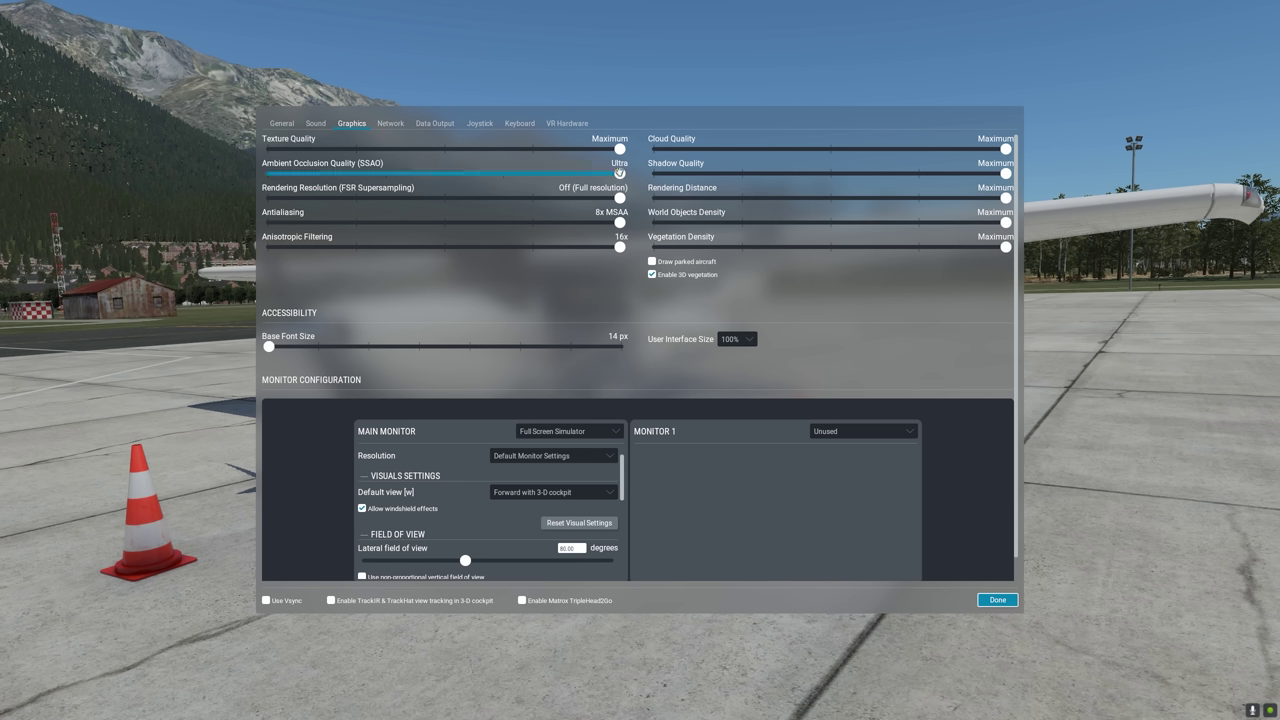
{"action": "mouse_move", "coordinate": [620, 172]}
{"action": "left_mouse_down"}
{"action": "mouse_move", "coordinate": [274, 173]}
{"action": "mouse_move", "coordinate": [620, 172]}
{"action": "mouse_move", "coordinate": [639, 184]}
{"action": "left_mouse_up"}
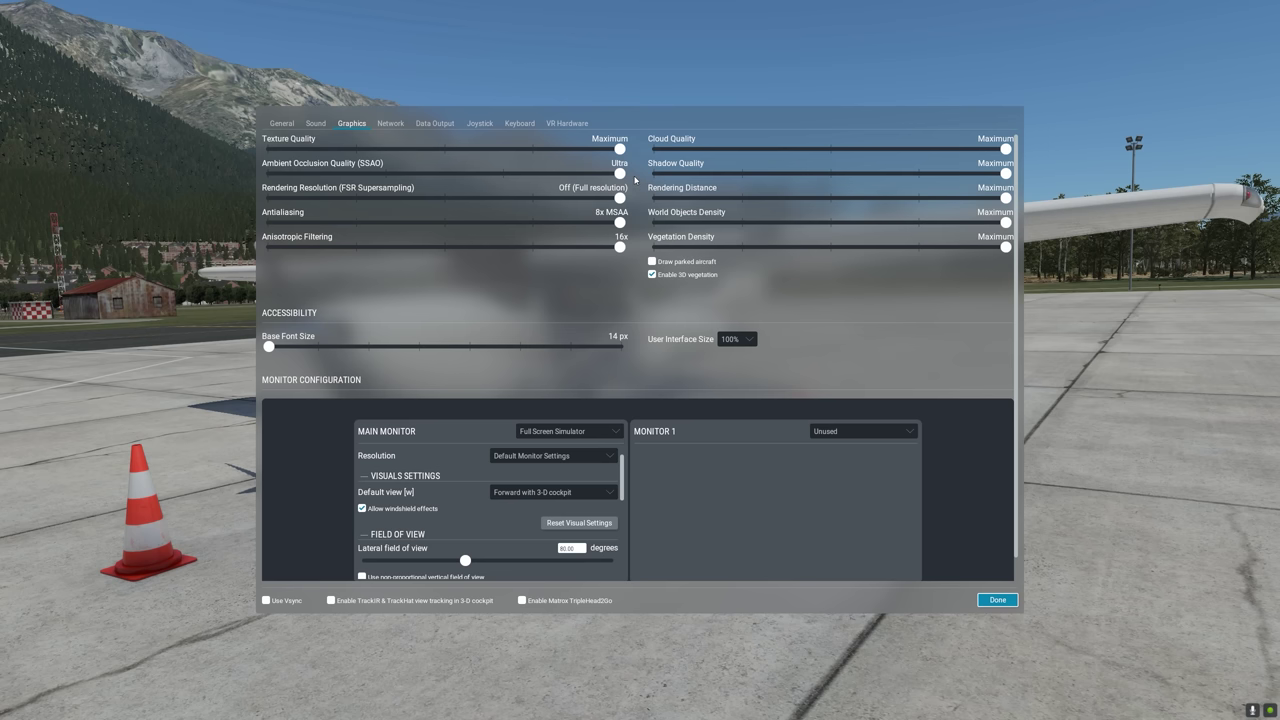
{"action": "key", "text": "Escape"}
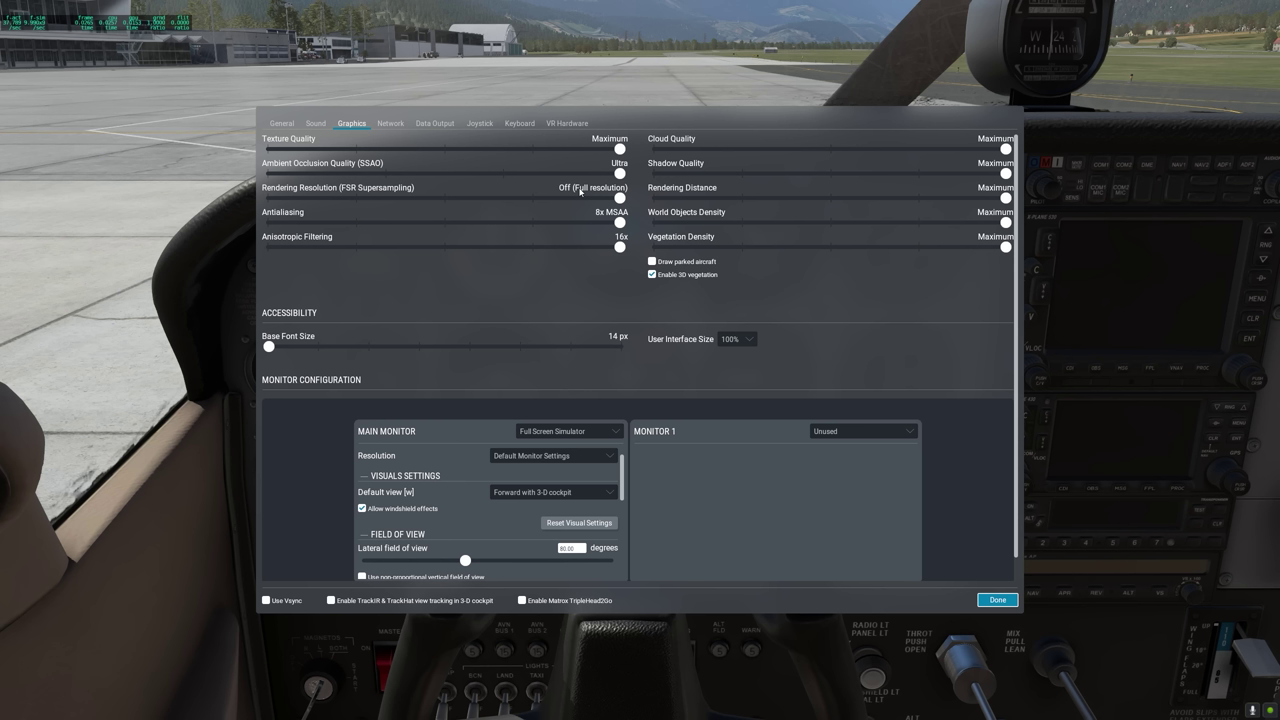
- Drop Rendering Resolution (FSR) to Performance supersampling from the cockpit view
{"action": "left_click", "coordinate": [580, 195]}
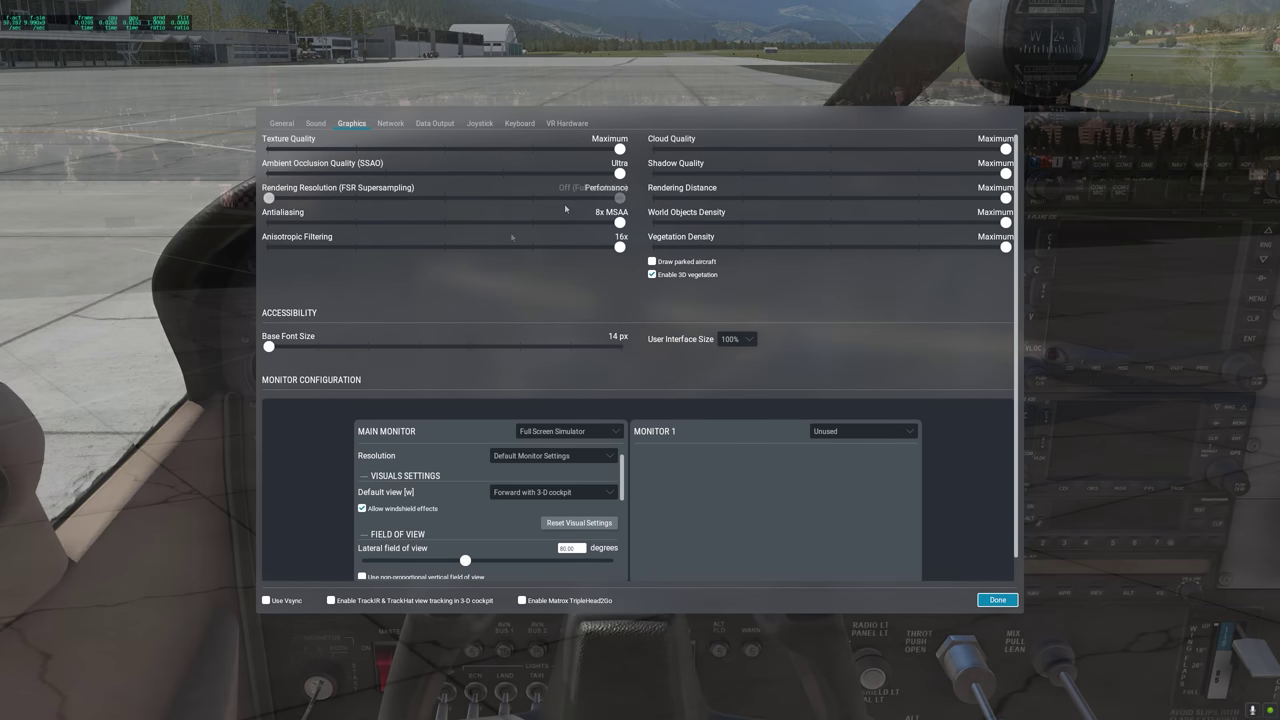
- Return Rendering Resolution (FSR) to Off, full resolution
{"action": "left_click", "coordinate": [565, 206]}
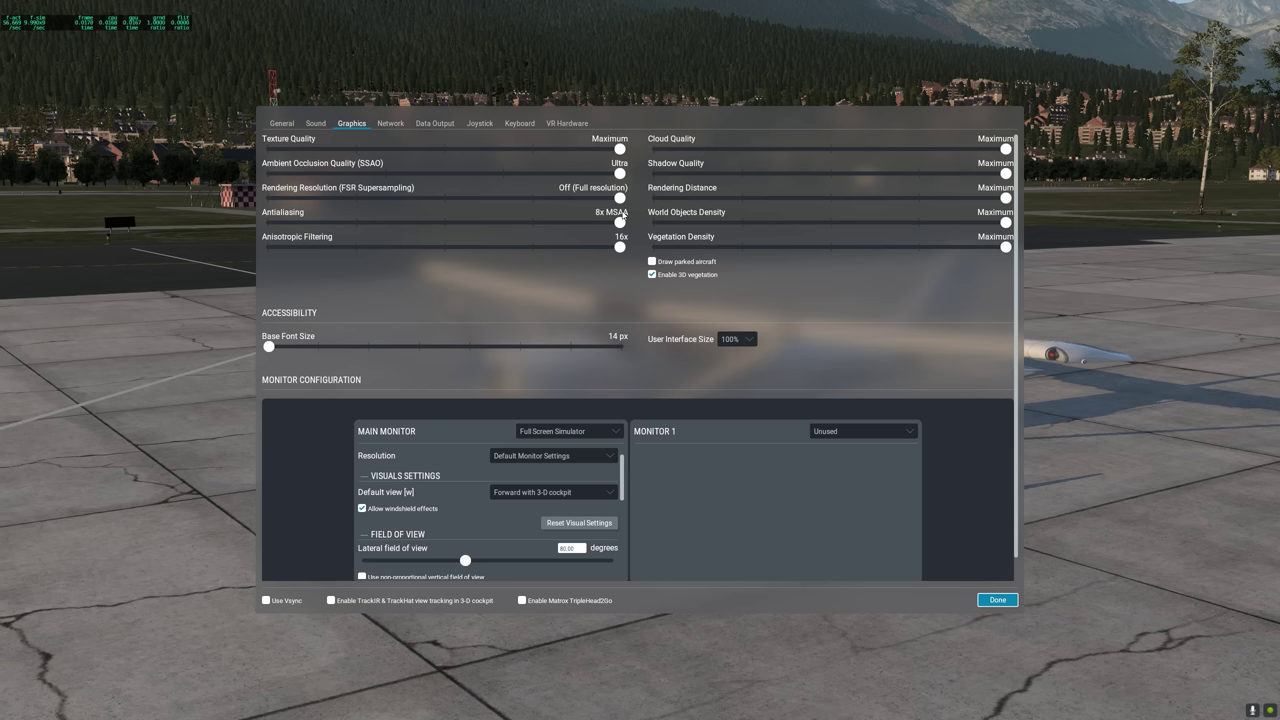
- Compare Antialiasing at 4x and 2x MSAA, then restore it to 8x MSAA
{"action": "left_click_drag", "start_coordinate": [620, 222], "coordinate": [445, 224]}
{"action": "left_click_drag", "start_coordinate": [445, 222], "coordinate": [525, 226]}
{"action": "left_click_drag", "start_coordinate": [533, 222], "coordinate": [620, 222]}
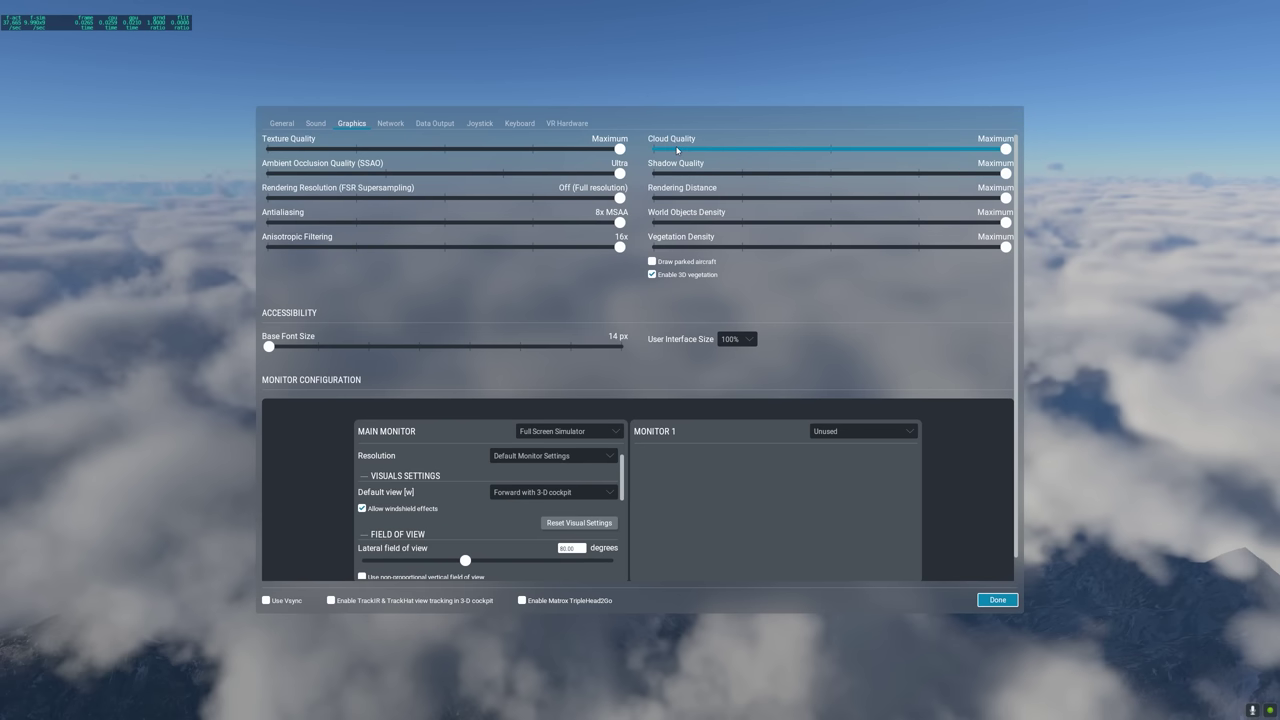
- Drop Cloud Quality through Medium to Low and close Settings to view the clouds
{"action": "left_click", "coordinate": [833, 149]}
{"action": "left_click_drag", "start_coordinate": [833, 149], "coordinate": [655, 149]}
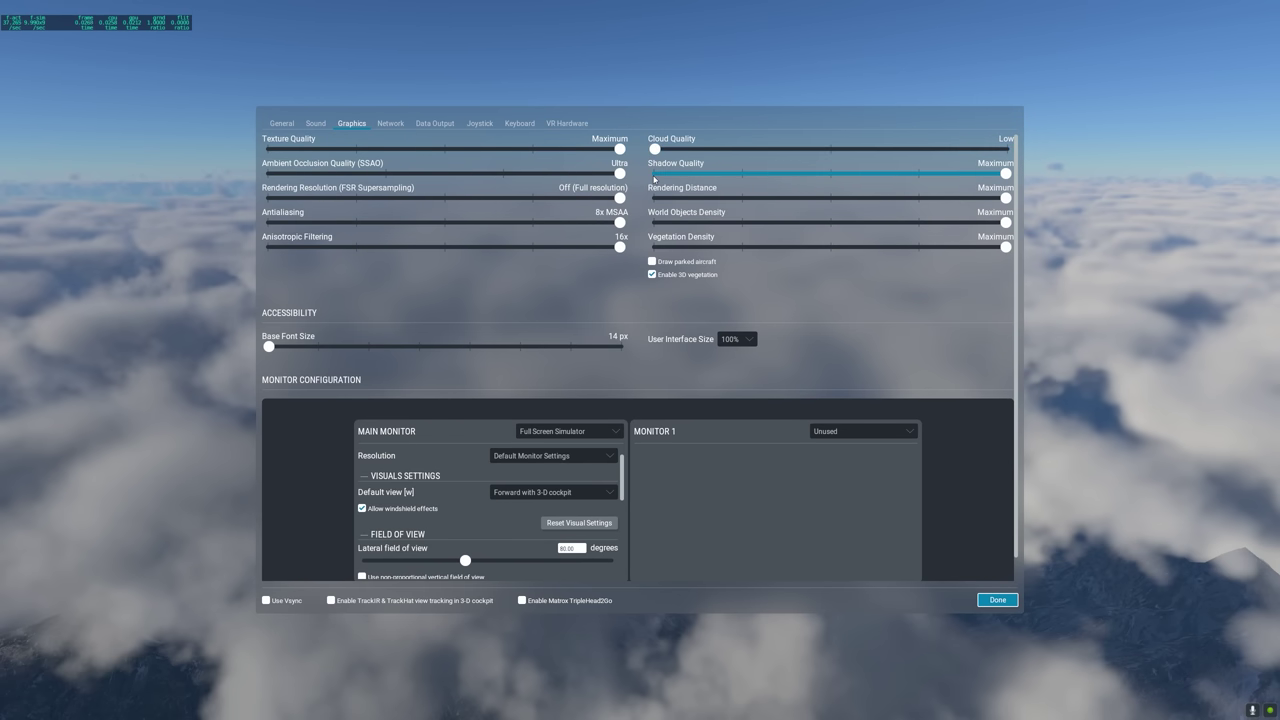
{"action": "key", "text": "Escape"}
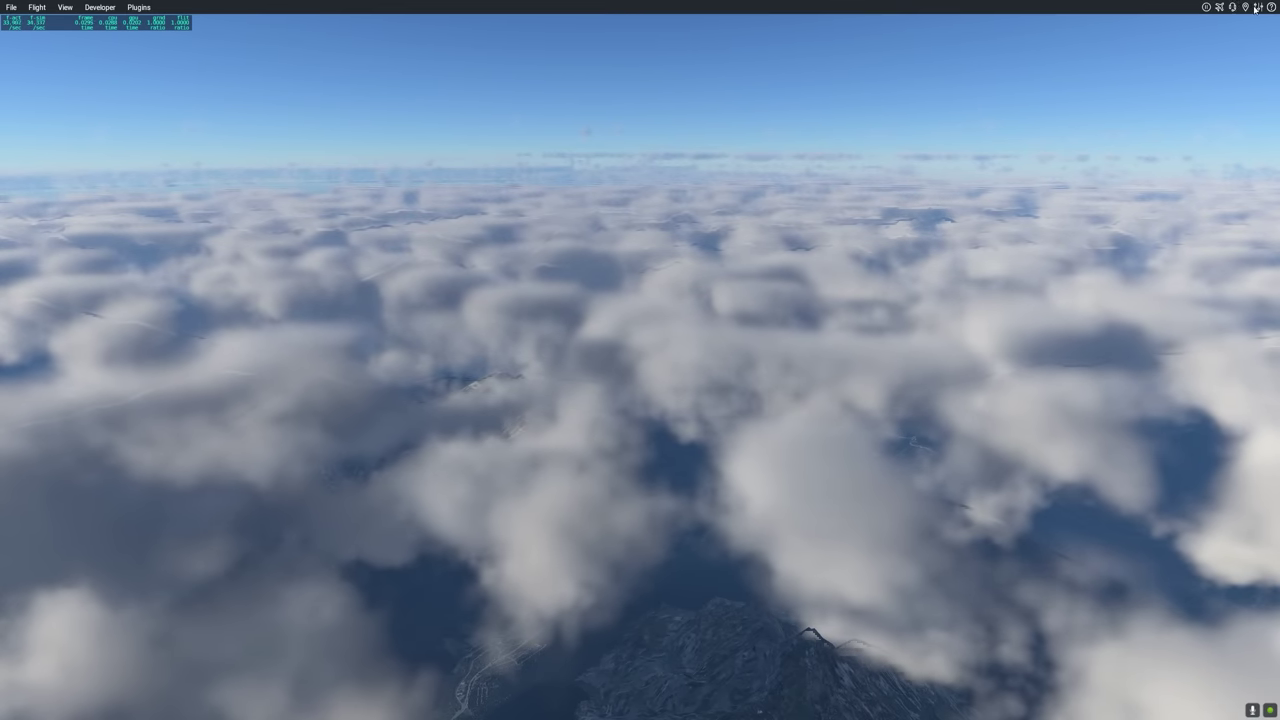
- Apply Cloud Quality at Medium, then reopen Settings and raise Cloud Quality to Maximum
{"action": "left_click", "coordinate": [1257, 8]}
{"action": "left_click_drag", "start_coordinate": [654, 148], "coordinate": [830, 148]}
{"action": "left_click", "coordinate": [998, 600]}
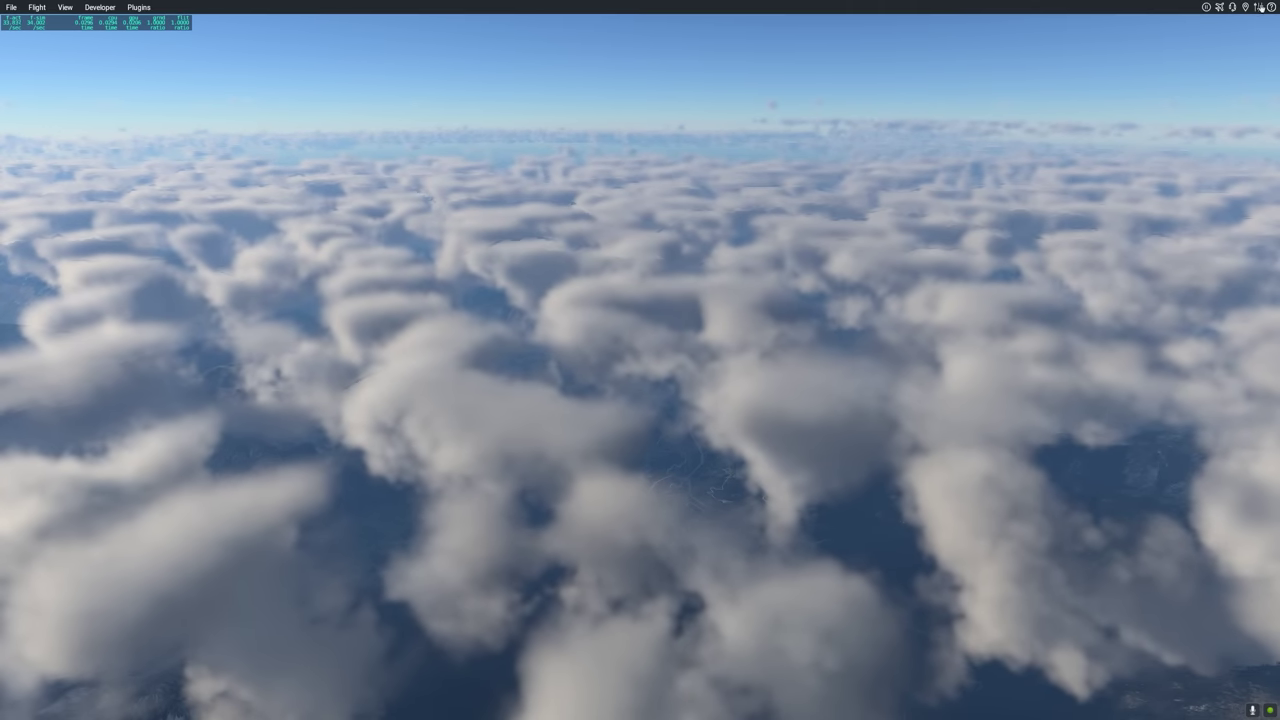
{"action": "left_click", "coordinate": [1259, 9]}
{"action": "left_click_drag", "start_coordinate": [830, 149], "coordinate": [1030, 158]}
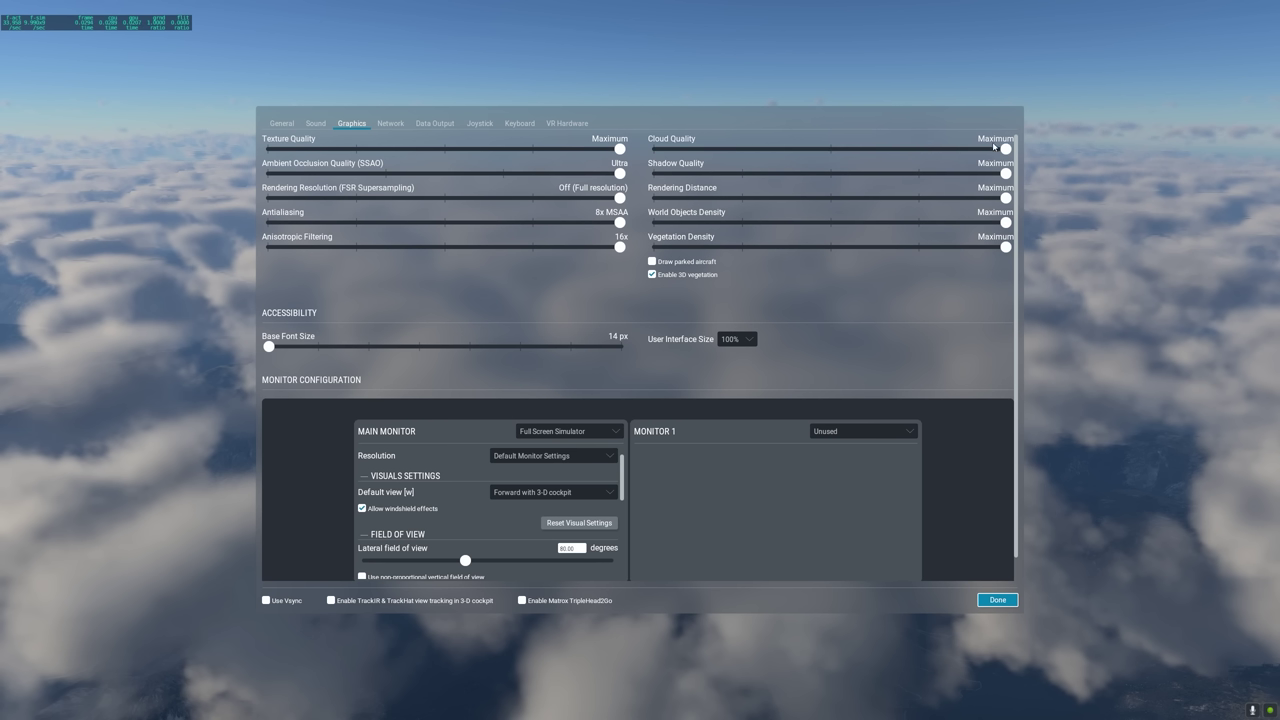
- Apply Maximum cloud quality and reopen Graphics settings over the Cessna cockpit on the ground
{"action": "left_click", "coordinate": [997, 599]}
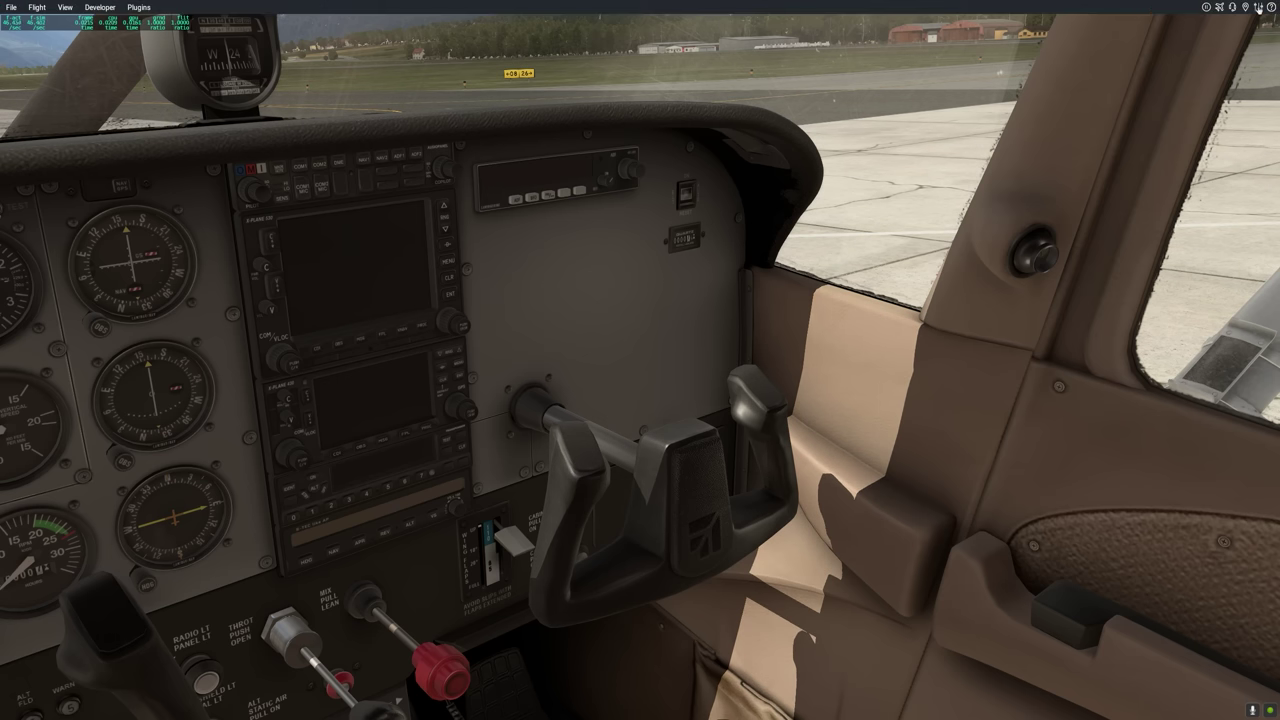
{"action": "left_click", "coordinate": [1257, 12]}
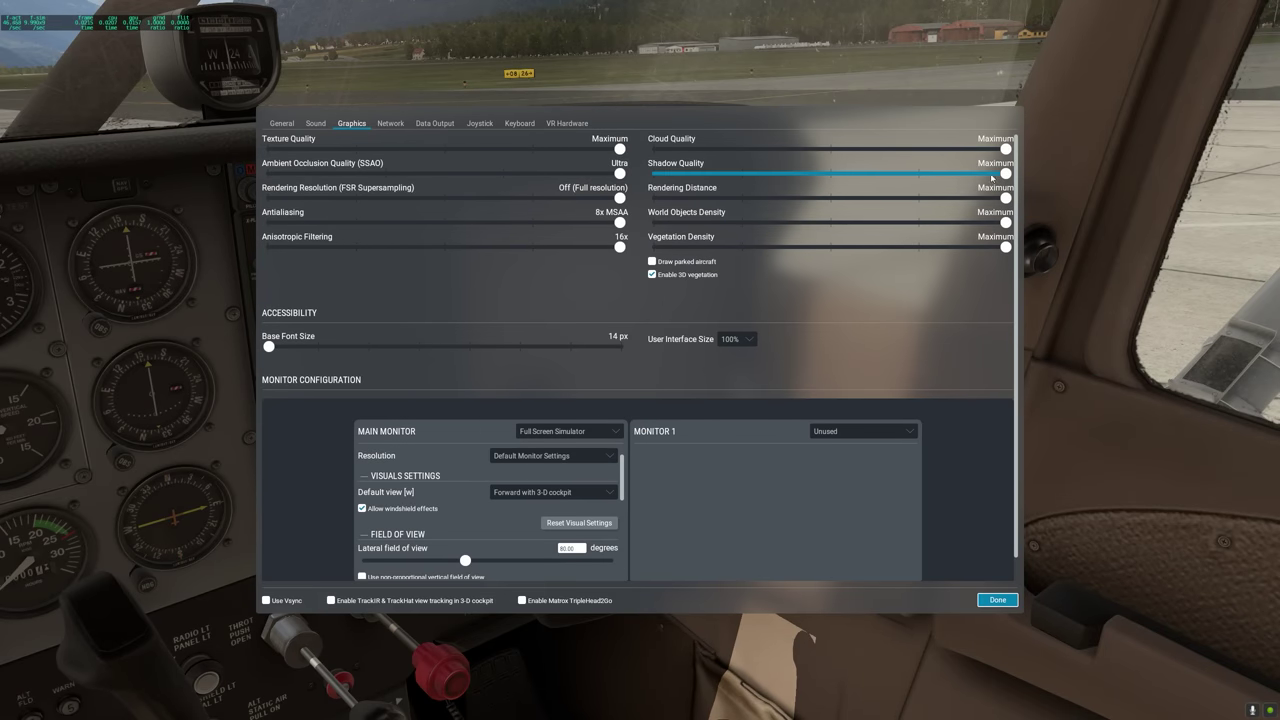
- Lower Shadow Quality to High, inspect the cockpit shadows, then reopen Settings with Ctrl+comma
{"action": "left_click_drag", "start_coordinate": [1006, 173], "coordinate": [919, 173]}
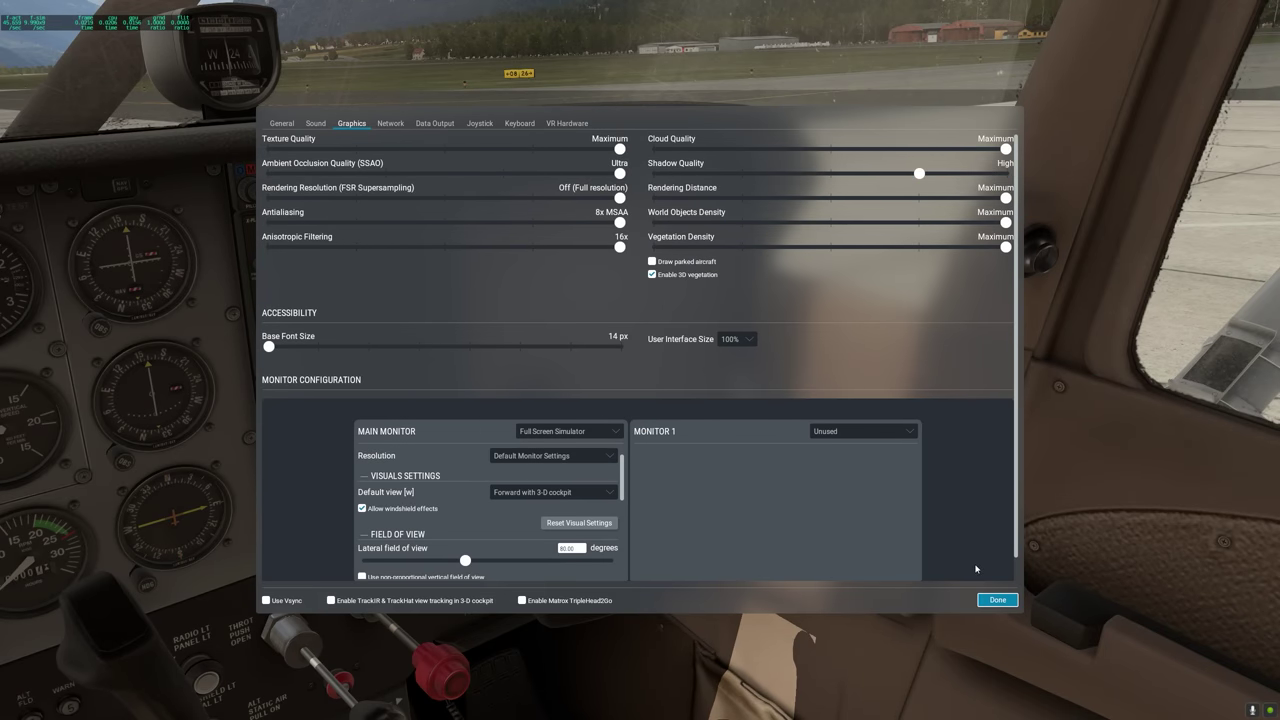
{"action": "key", "text": "Escape"}
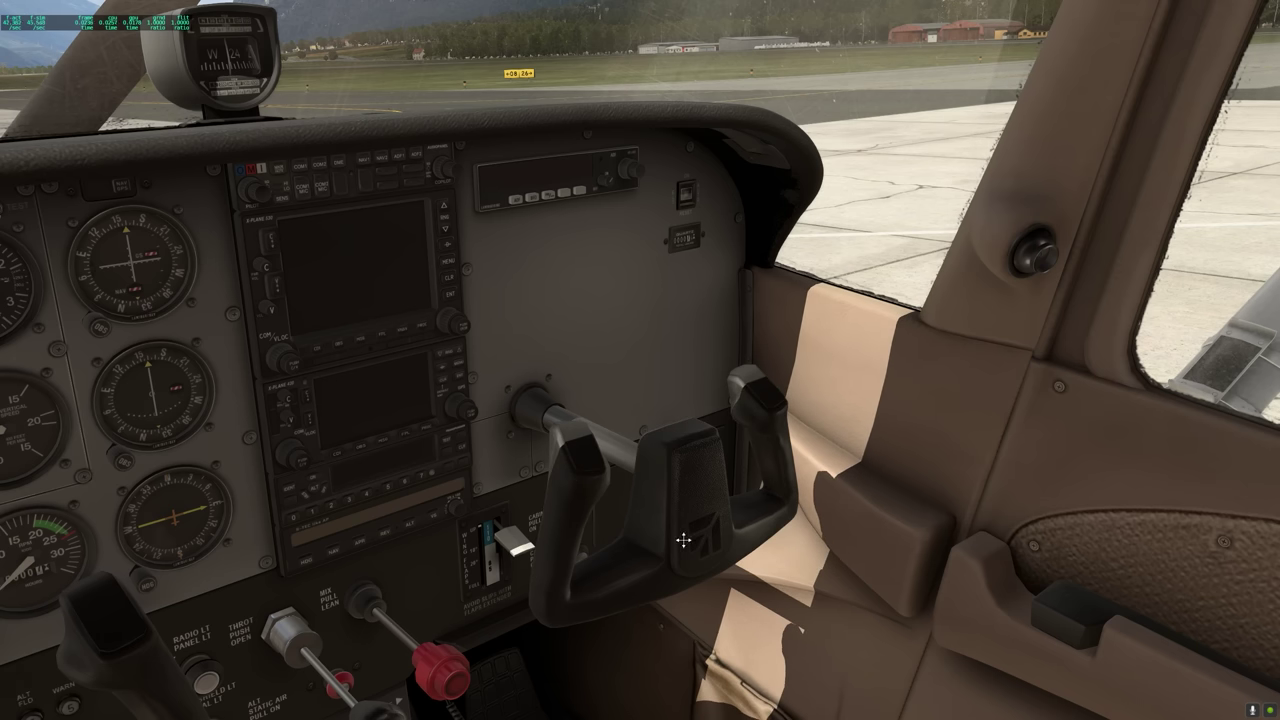
{"action": "key", "text": "ctrl+comma"}
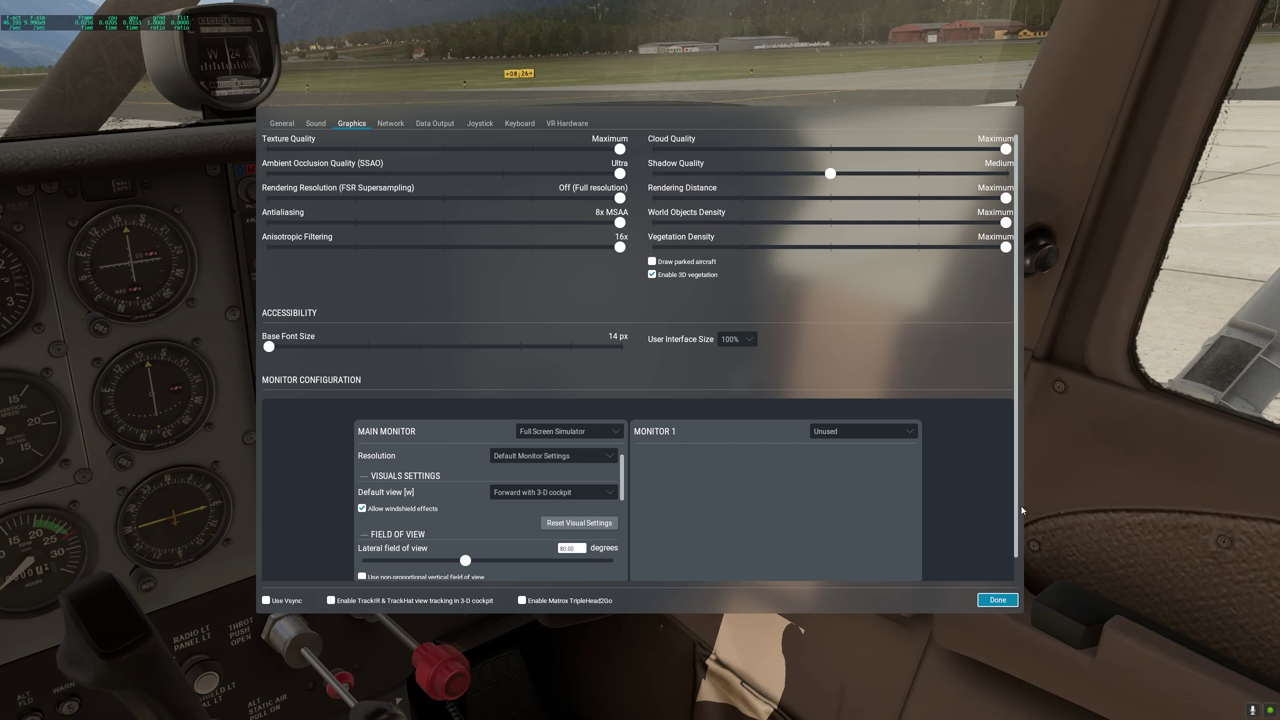
- Apply Medium shadow quality with Done and return to the cockpit
{"action": "left_click", "coordinate": [994, 598]}
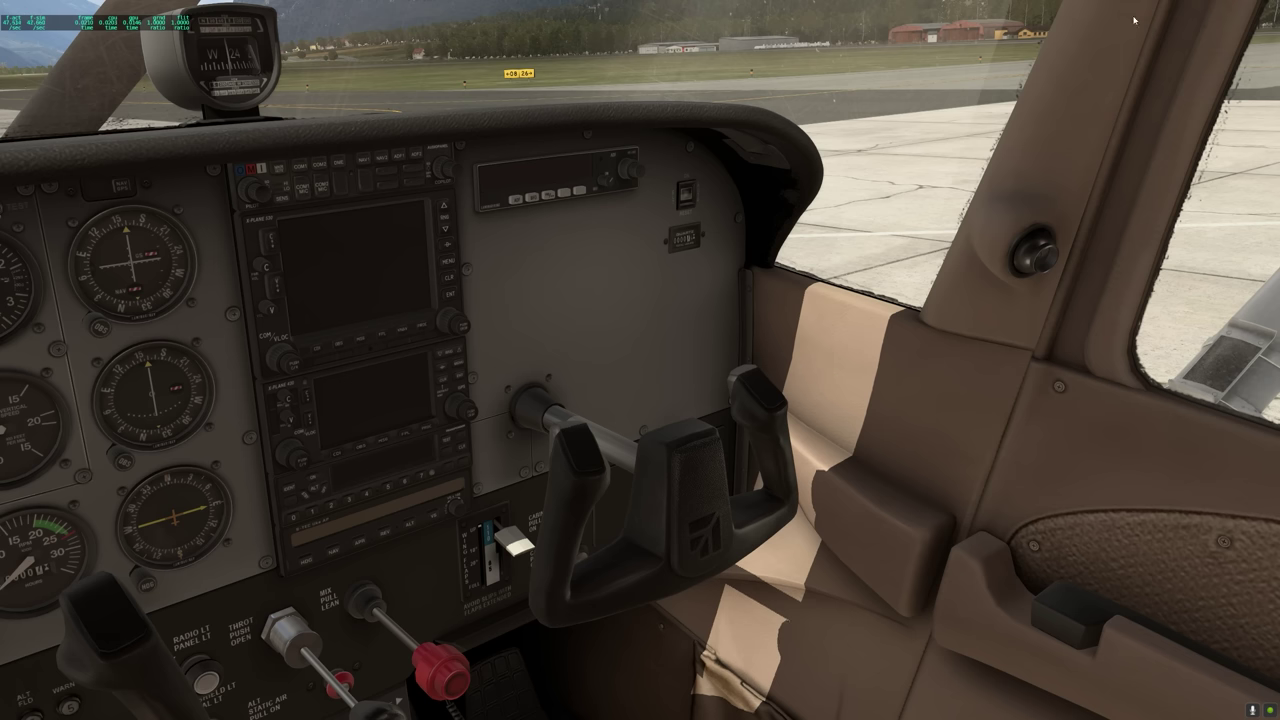
- Lower Shadow Quality below Medium in Graphics settings, return to the cockpit, then reopen settings
{"action": "mouse_move", "coordinate": [1208, 5]}
{"action": "left_click", "coordinate": [1259, 6]}
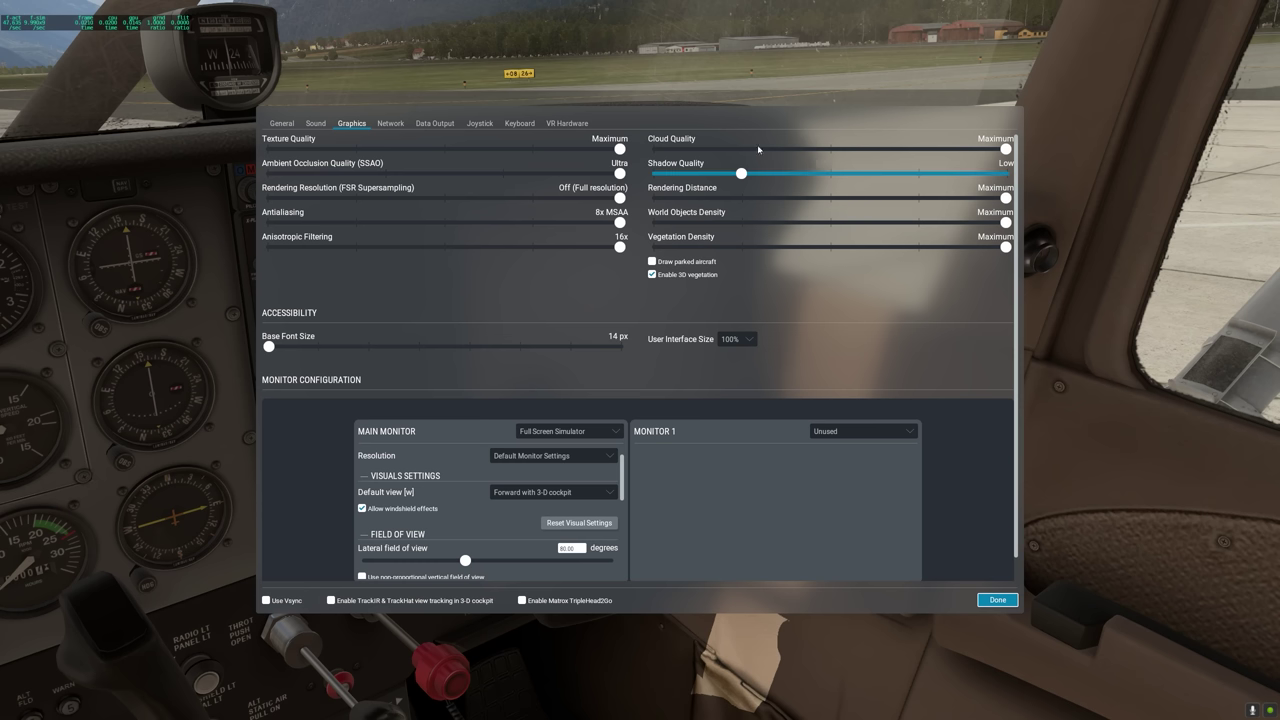
{"action": "left_click", "coordinate": [997, 600]}
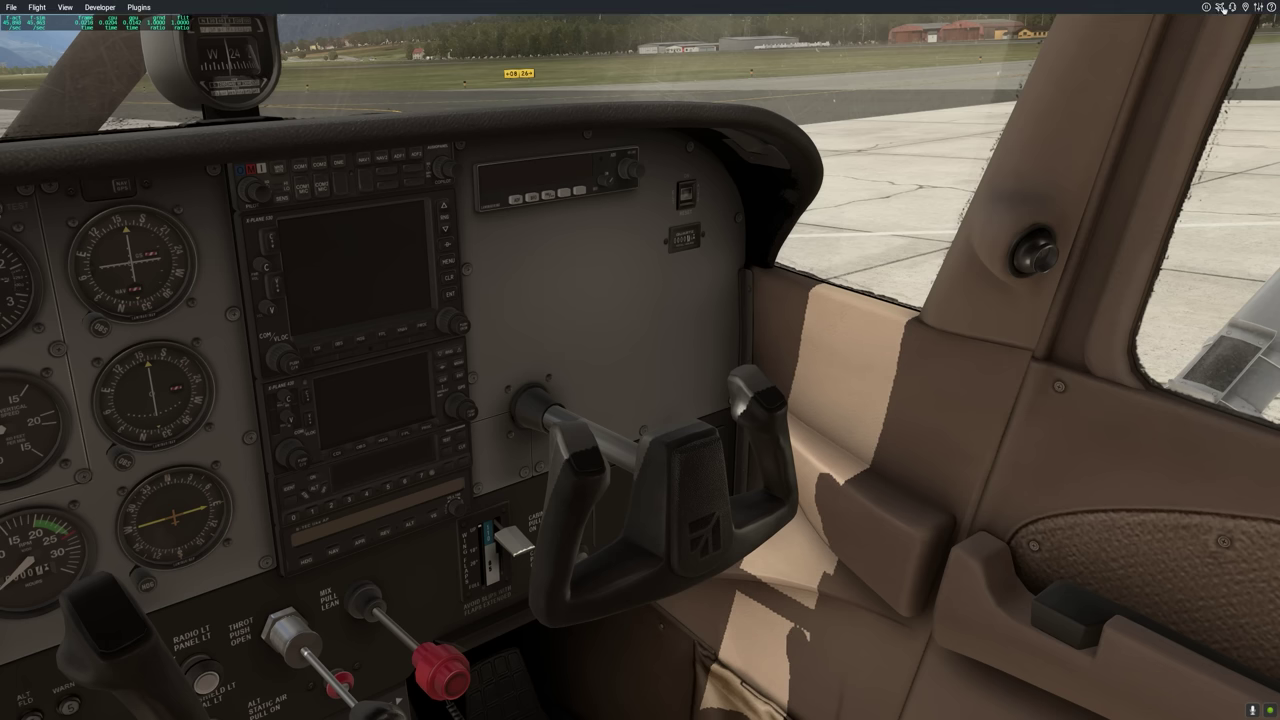
{"action": "left_click", "coordinate": [1218, 8]}
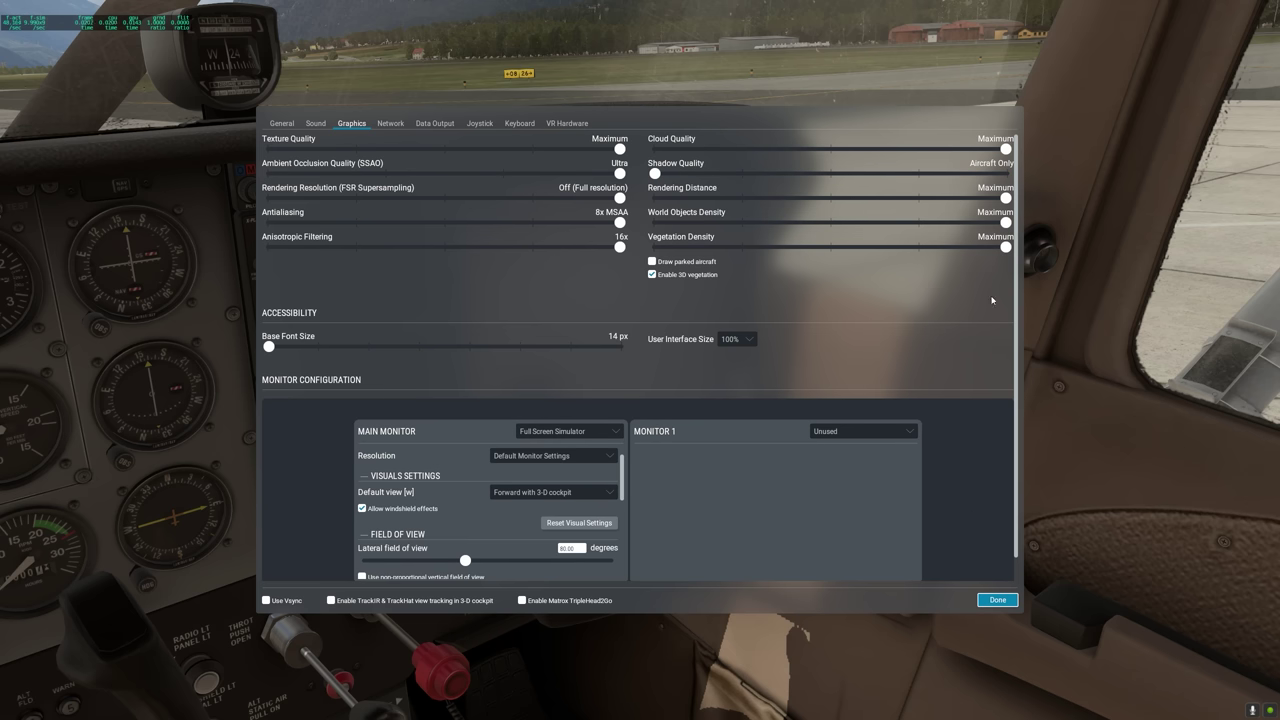
- Close Graphics settings with shadows at Aircraft Only to view the cockpit interior
{"action": "left_click", "coordinate": [997, 600]}
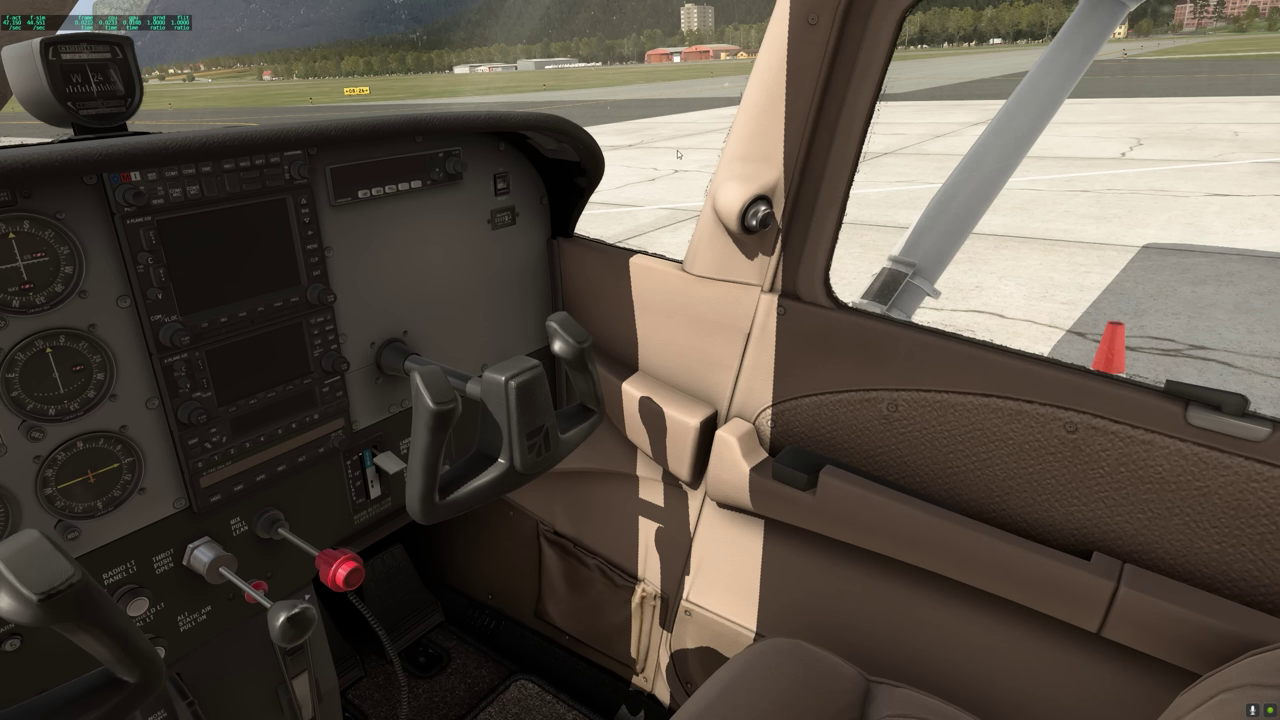
- Switch to the external view and orbit the camera high above the front of the Cessna
{"action": "key", "text": "shift+4"}
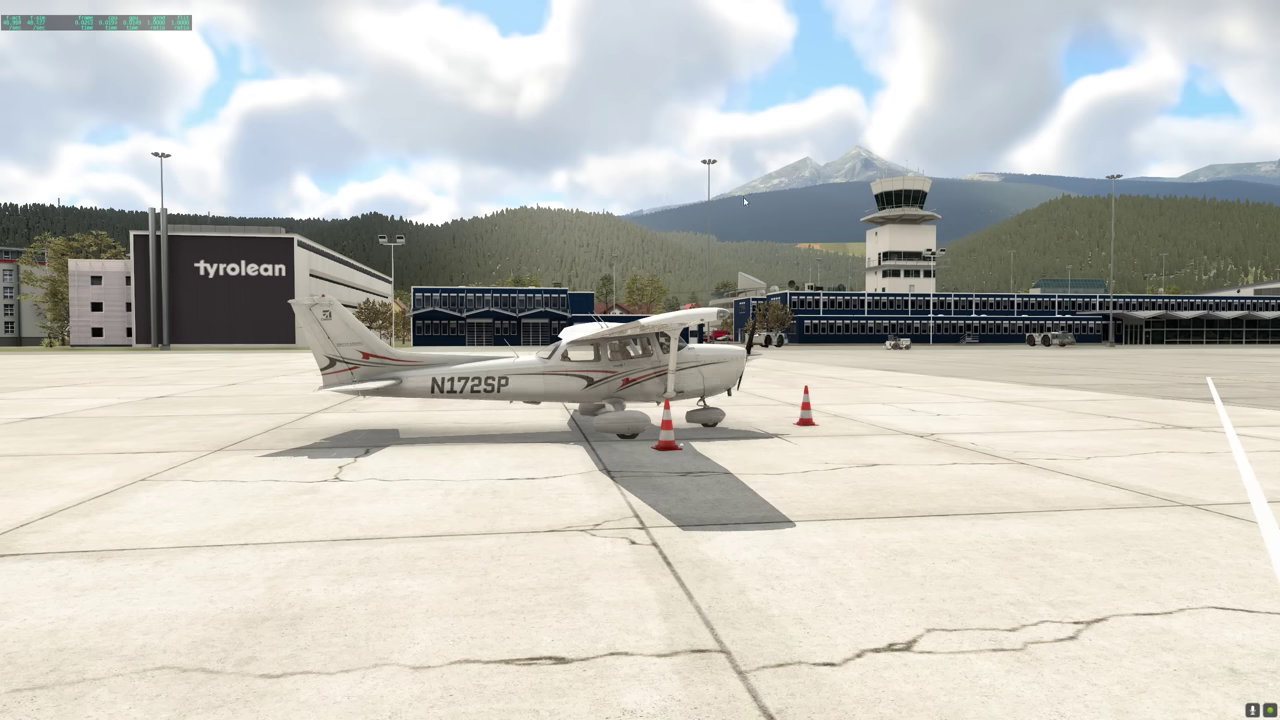
{"action": "left_click_drag", "start_coordinate": [743, 196], "coordinate": [607, 245]}
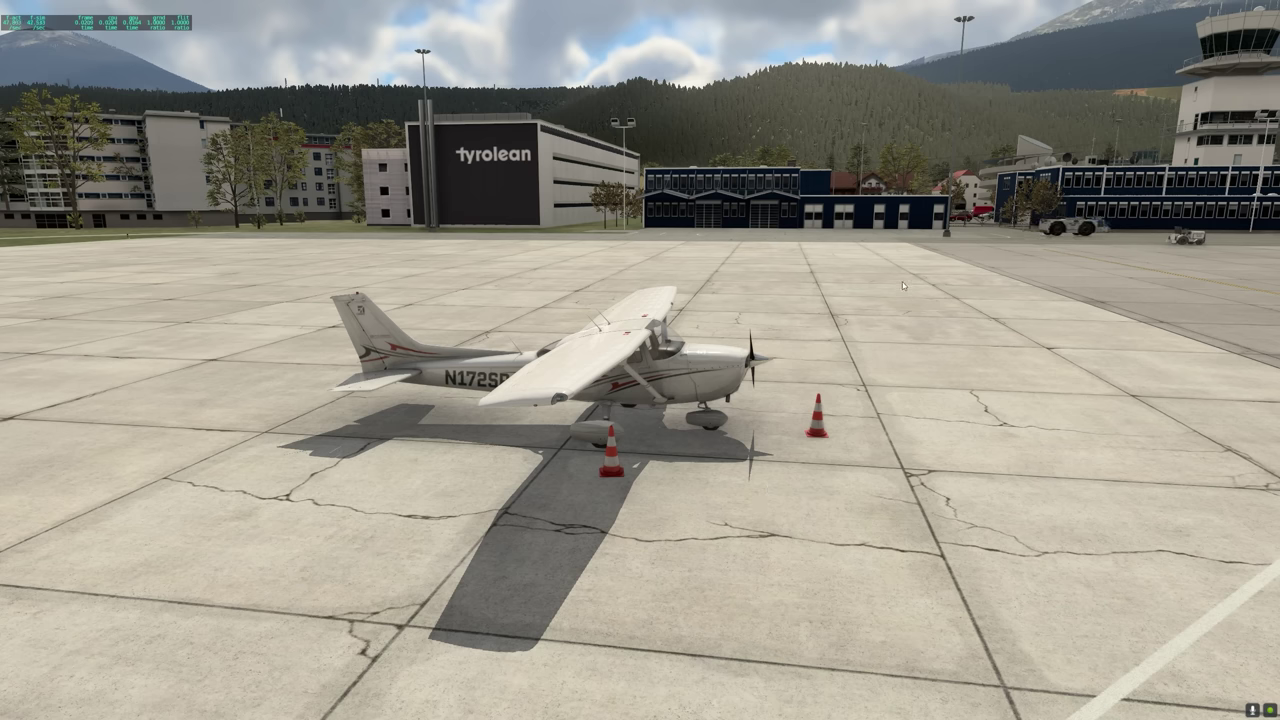
{"action": "left_click_drag", "start_coordinate": [907, 282], "coordinate": [324, 321]}
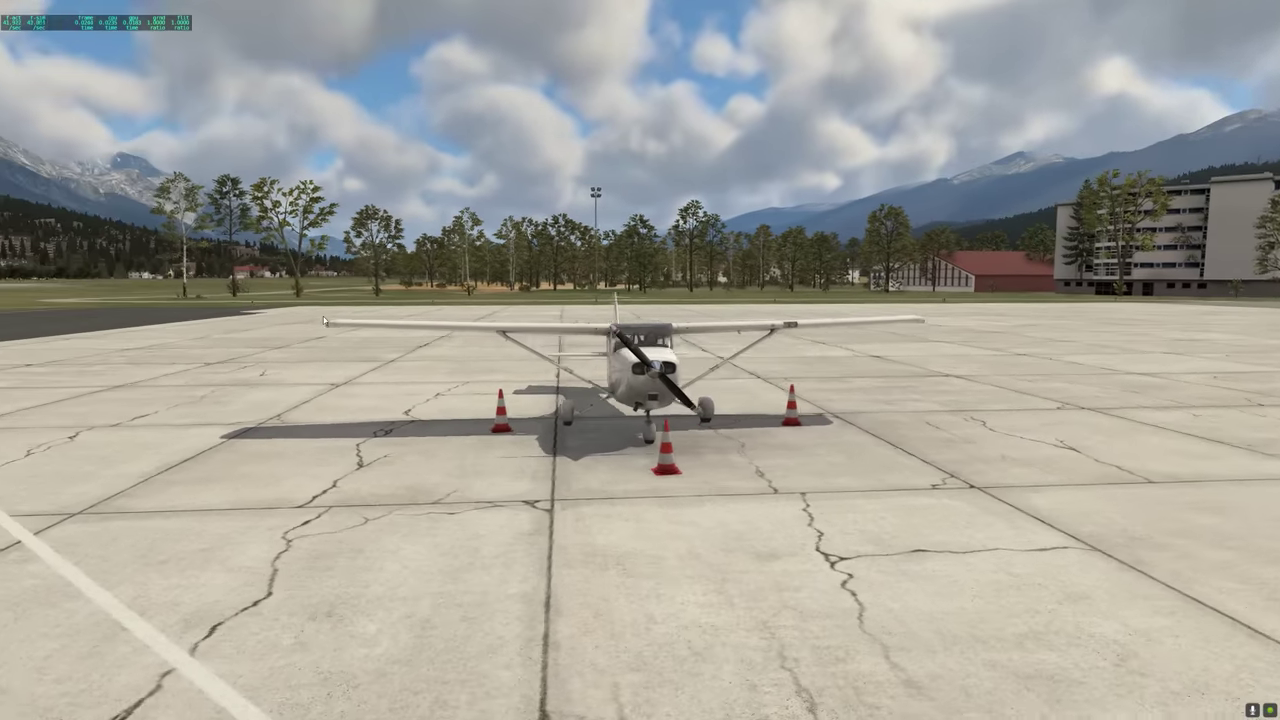
- Raise Shadow Quality to Maximum in Graphics settings and return to the scene
{"action": "left_click", "coordinate": [1257, 8]}
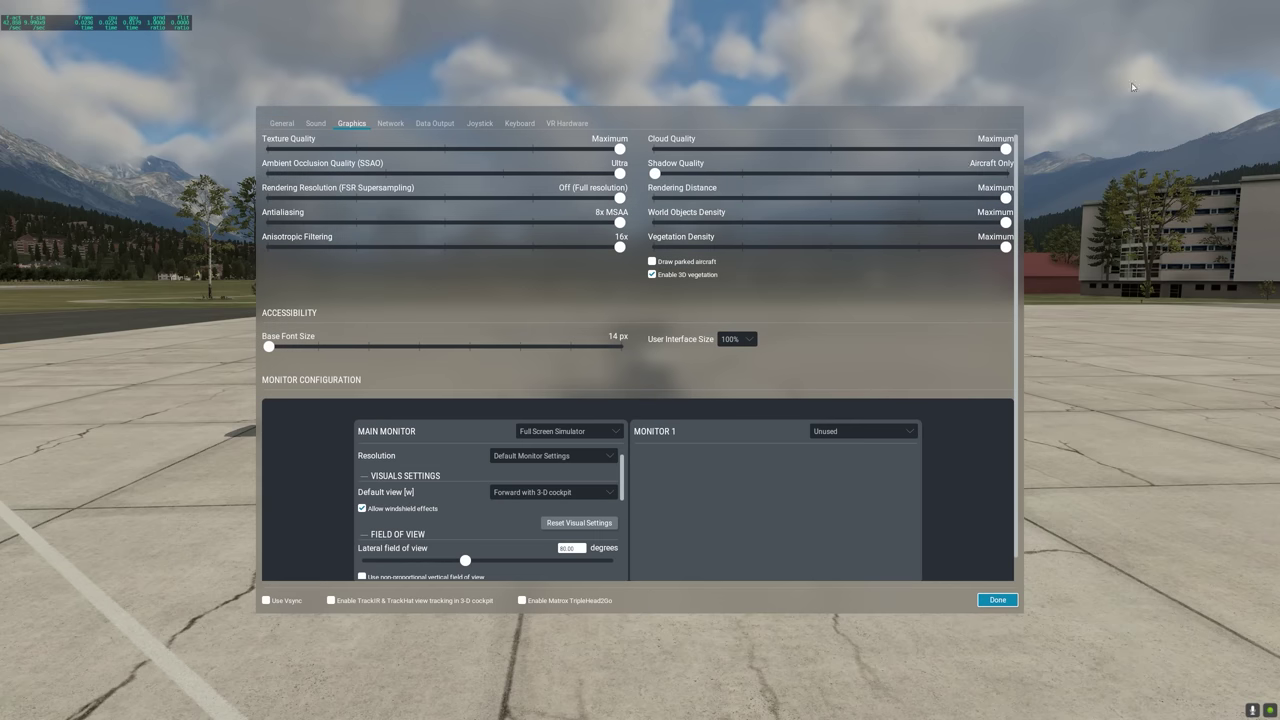
{"action": "left_click_drag", "start_coordinate": [655, 173], "coordinate": [1008, 172]}
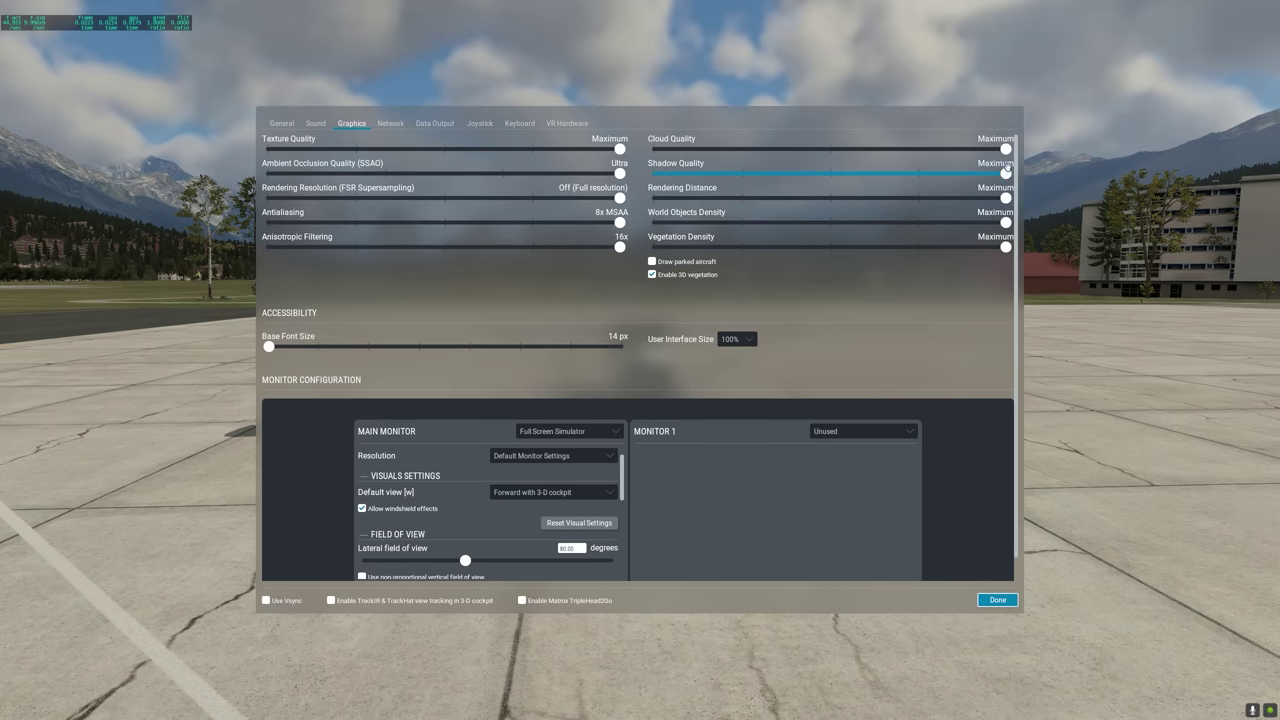
{"action": "left_click", "coordinate": [998, 600]}
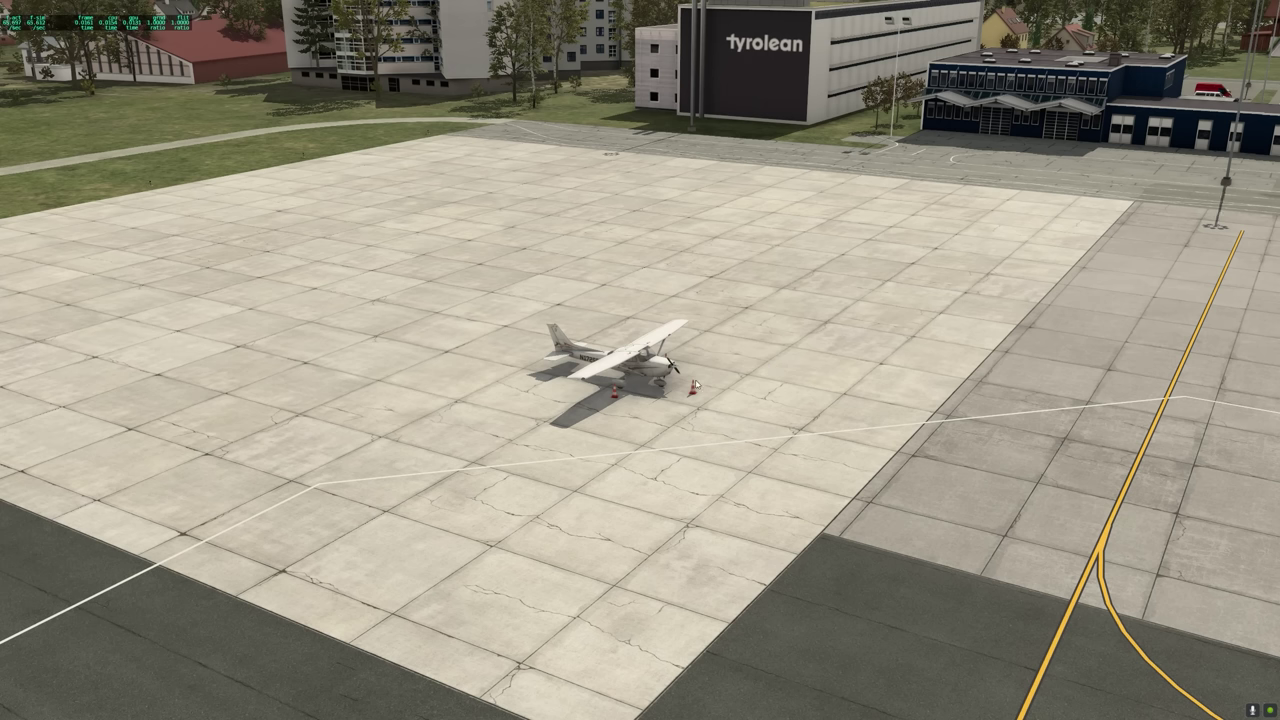
- Set Shadow Quality to Medium and back to Maximum, then lower Rendering Distance to High
{"action": "key", "text": "ctrl+comma"}
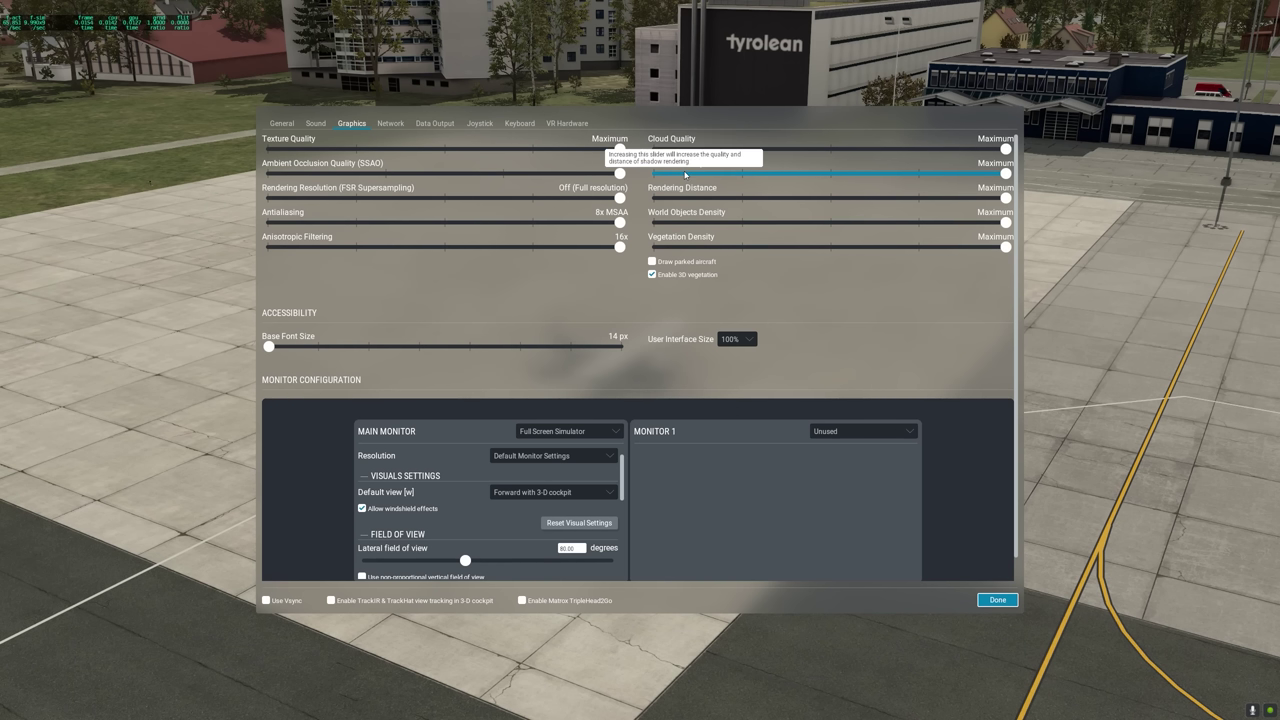
{"action": "left_click", "coordinate": [830, 173]}
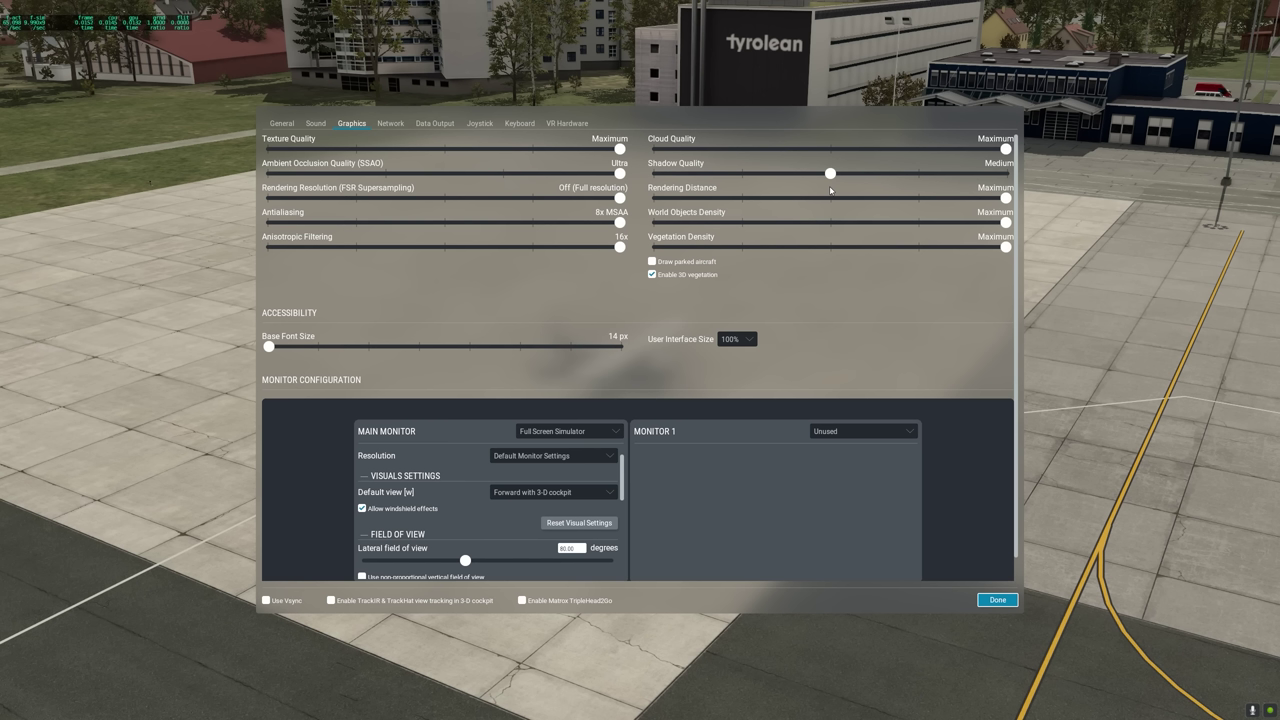
{"action": "left_click_drag", "start_coordinate": [829, 175], "coordinate": [1006, 176]}
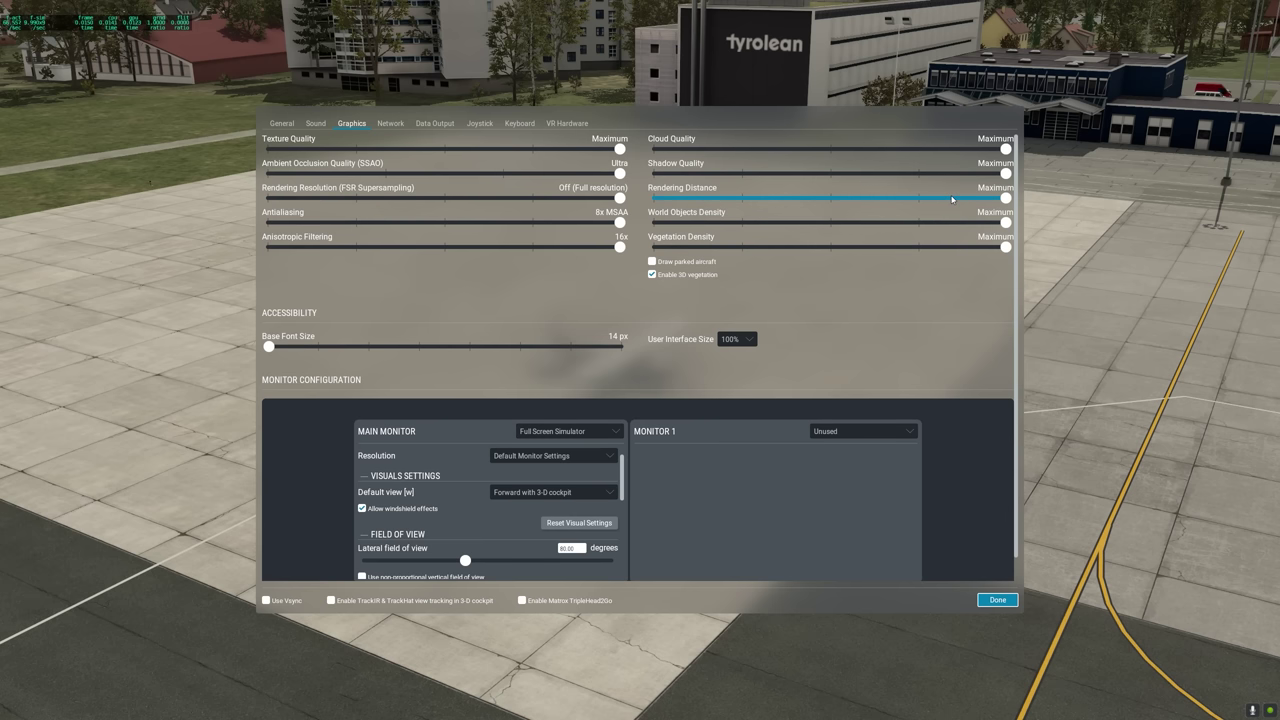
{"action": "left_click_drag", "start_coordinate": [1005, 199], "coordinate": [919, 198]}
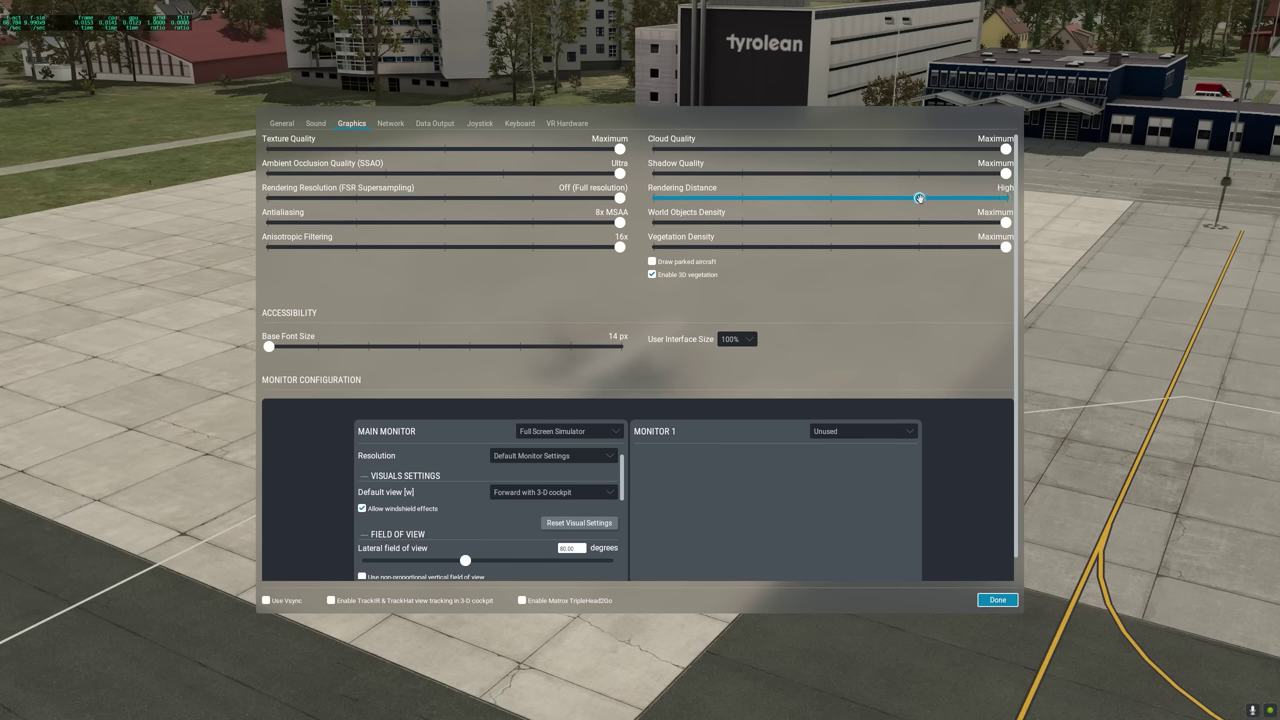